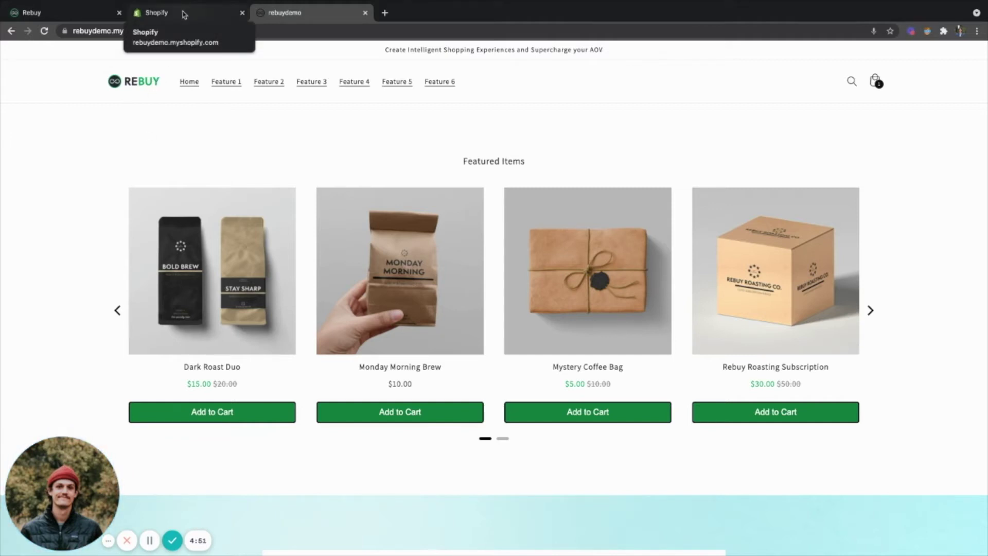
- Bring up the Shopify admin's Settings > Checkout page from the storefront tab
{"action": "left_click", "coordinate": [184, 15]}
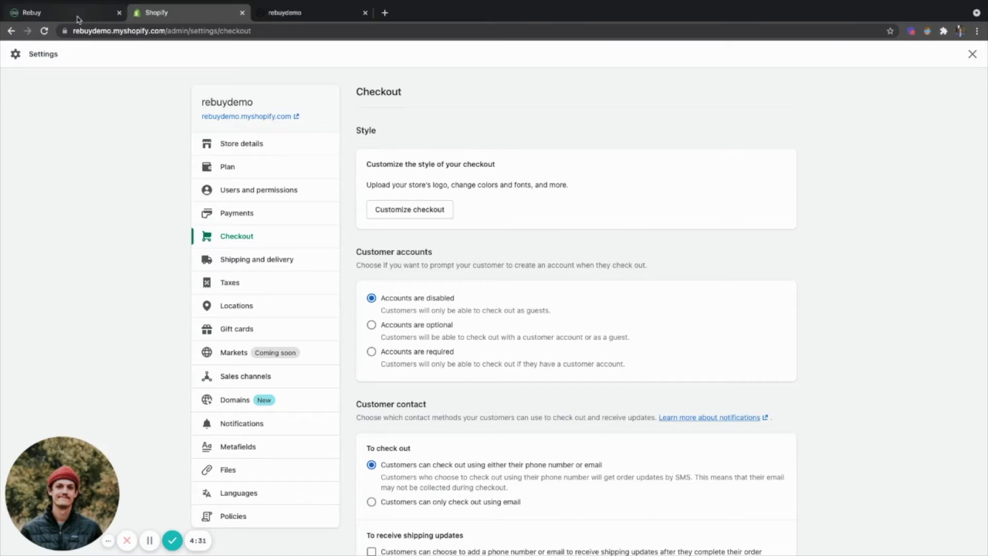
- Open the Post-Purchase Offer widget (ID 17750) from Rebuy's Dashboard Online Store list
{"action": "left_click", "coordinate": [77, 14]}
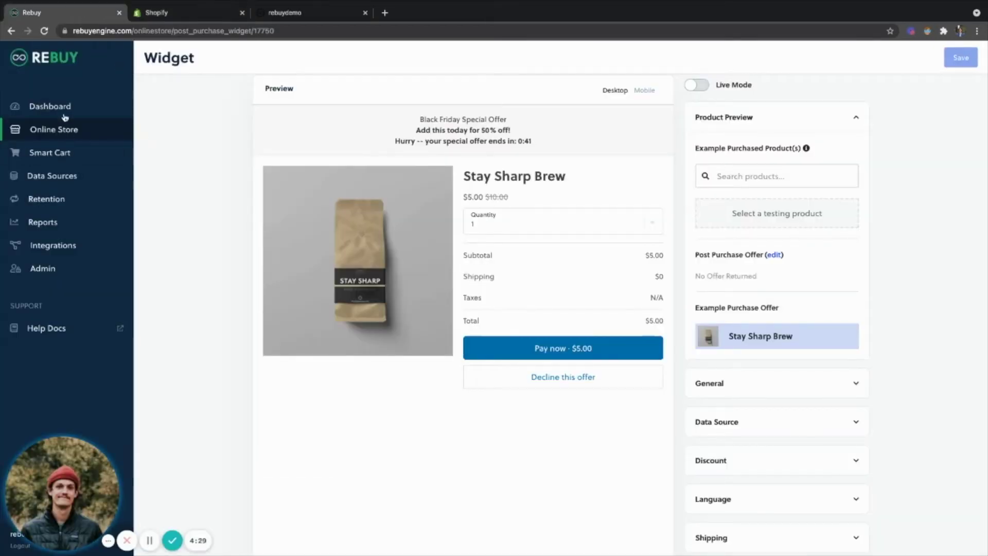
{"action": "left_click", "coordinate": [65, 121]}
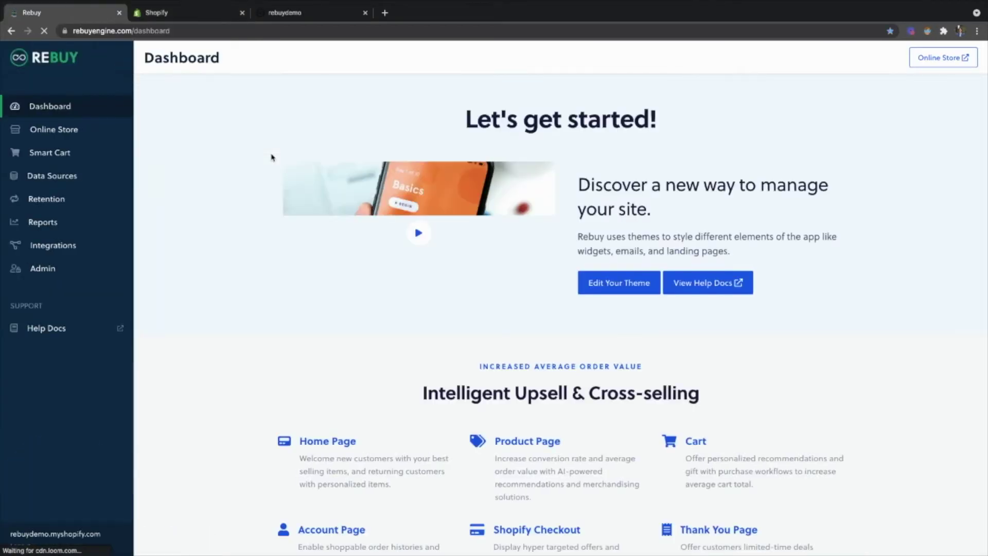
{"action": "left_click", "coordinate": [75, 136]}
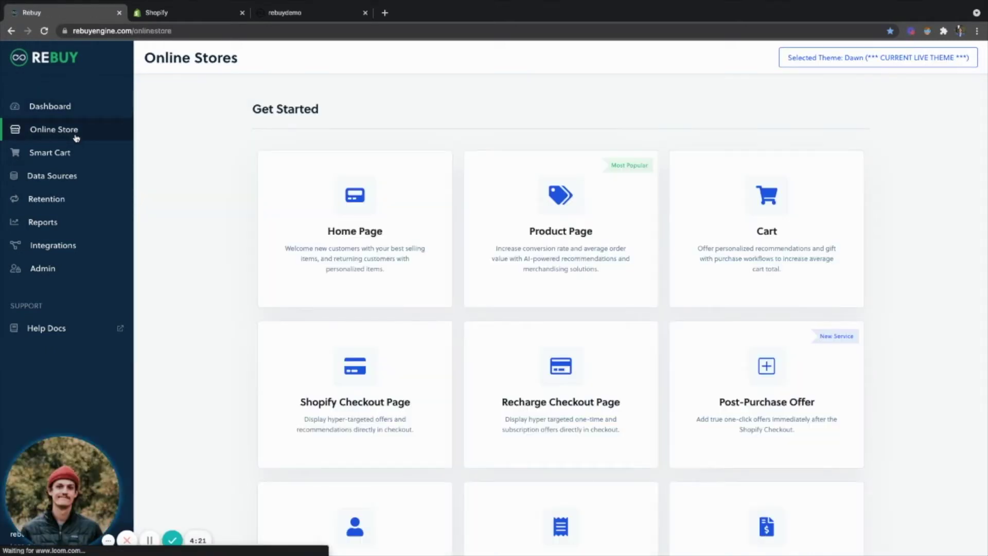
{"action": "left_click", "coordinate": [808, 420]}
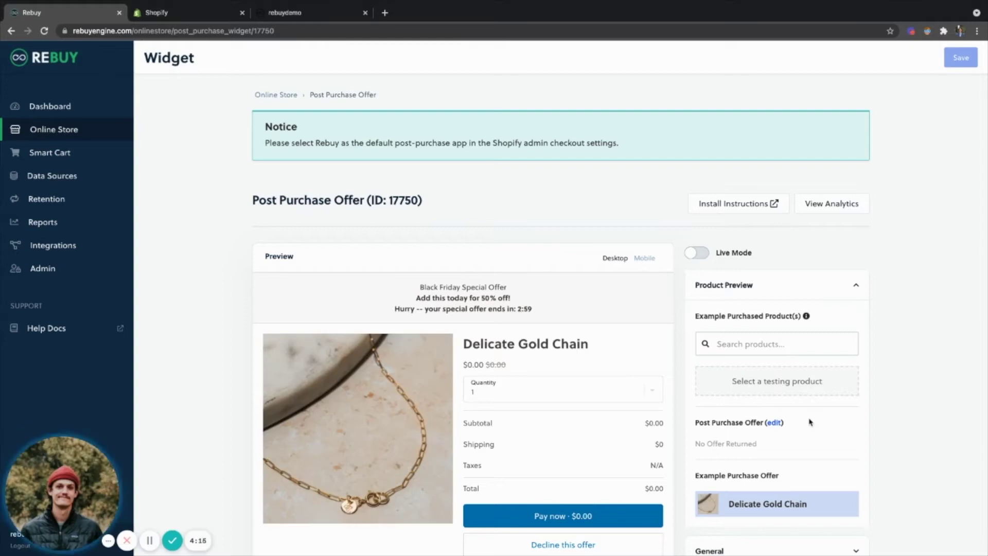
- Review the preview's Black Friday Special Offer headline and countdown message
{"action": "scroll", "coordinate": [866, 248], "scroll_direction": "down", "scroll_amount": 1}
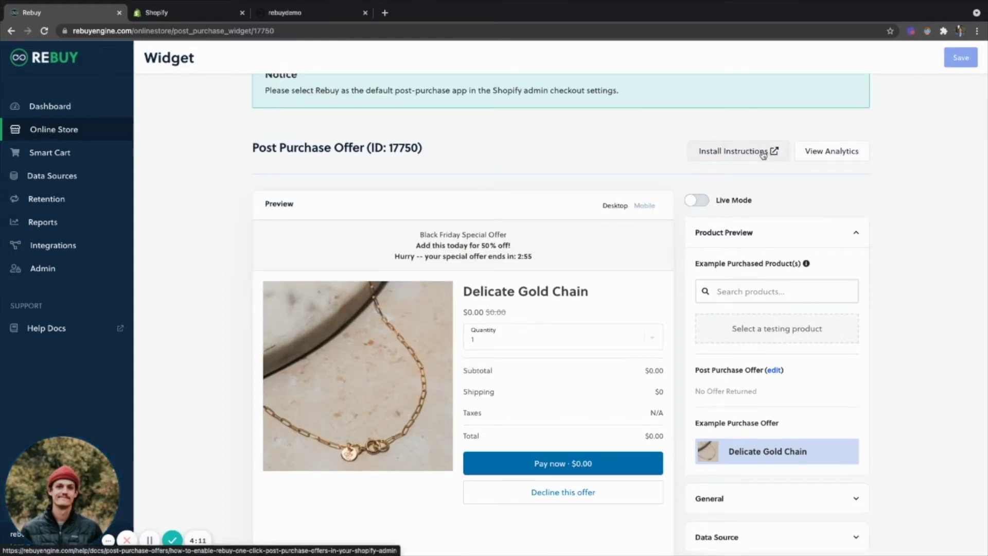
{"action": "scroll", "coordinate": [595, 297], "scroll_direction": "down", "scroll_amount": 1}
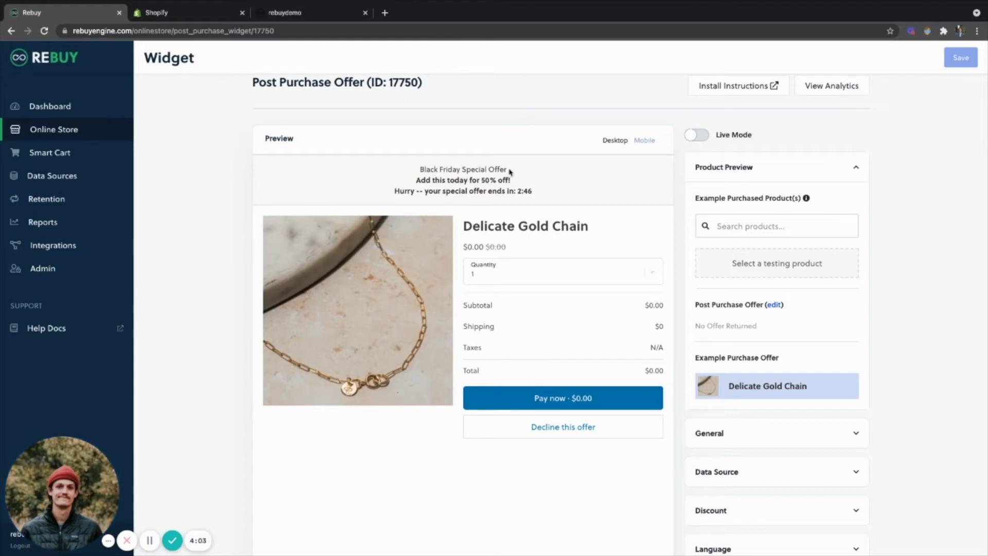
{"action": "left_click_drag", "start_coordinate": [511, 172], "coordinate": [416, 168]}
{"action": "left_click", "coordinate": [535, 192]}
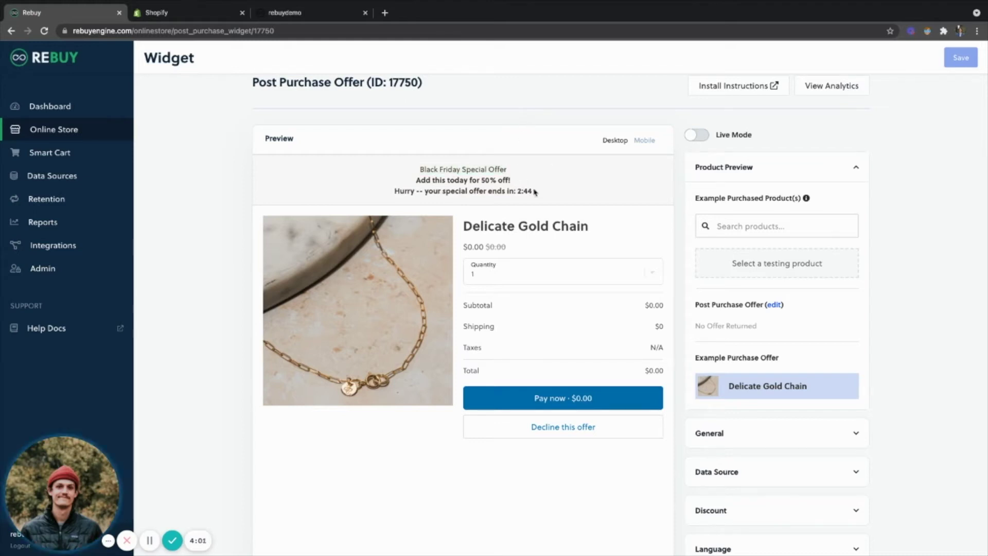
{"action": "left_click_drag", "start_coordinate": [535, 192], "coordinate": [404, 188]}
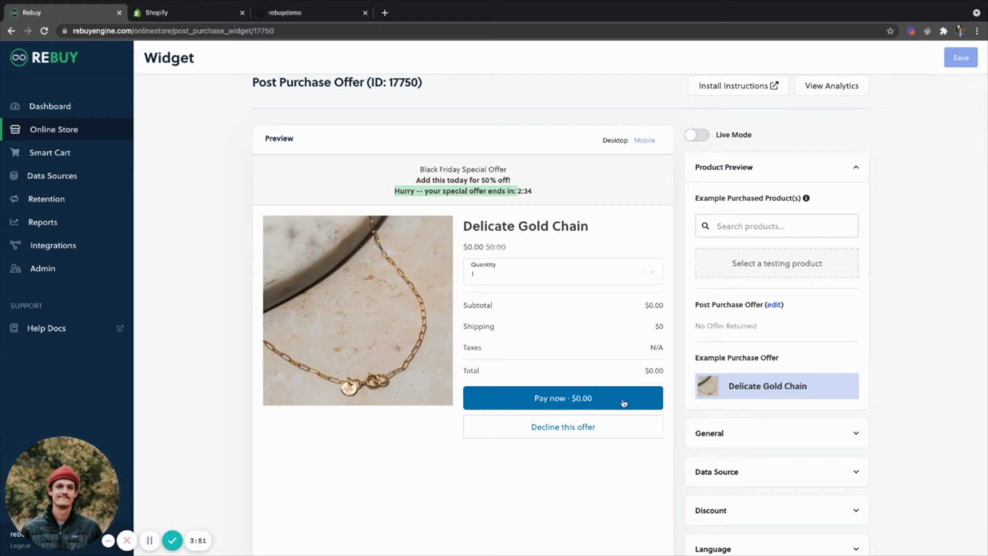
- Expand the Data Source section, showing Post Purchase Offer as the source
{"action": "scroll", "coordinate": [754, 409], "scroll_direction": "down", "scroll_amount": 1}
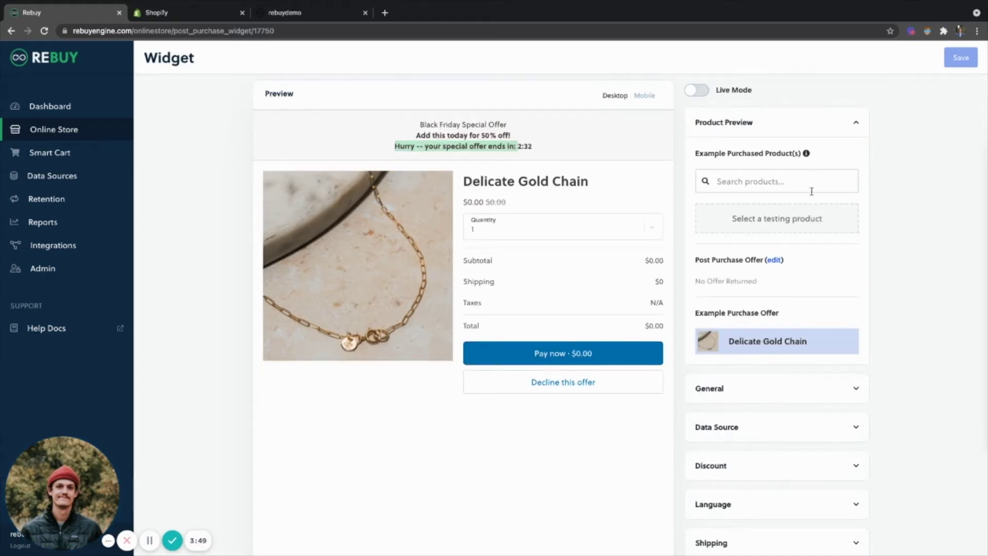
{"action": "left_click", "coordinate": [749, 182]}
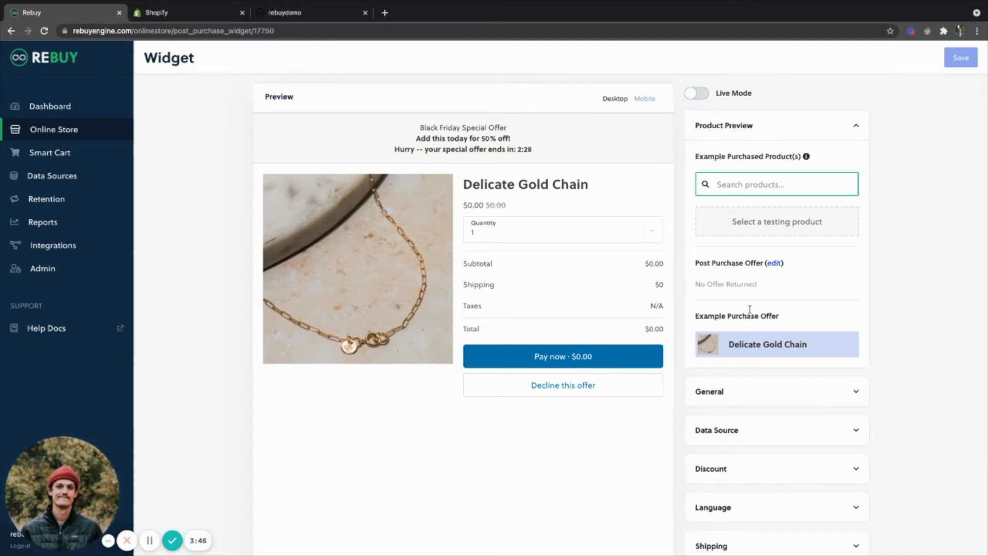
{"action": "scroll", "coordinate": [799, 328], "scroll_direction": "down", "scroll_amount": 1}
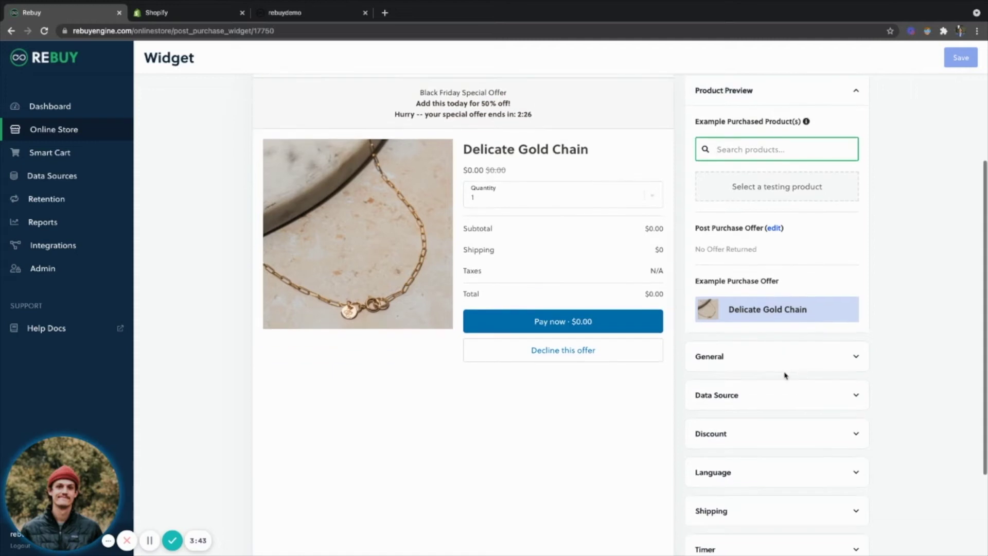
{"action": "left_click", "coordinate": [811, 404]}
{"action": "scroll", "coordinate": [813, 381], "scroll_direction": "down", "scroll_amount": 1}
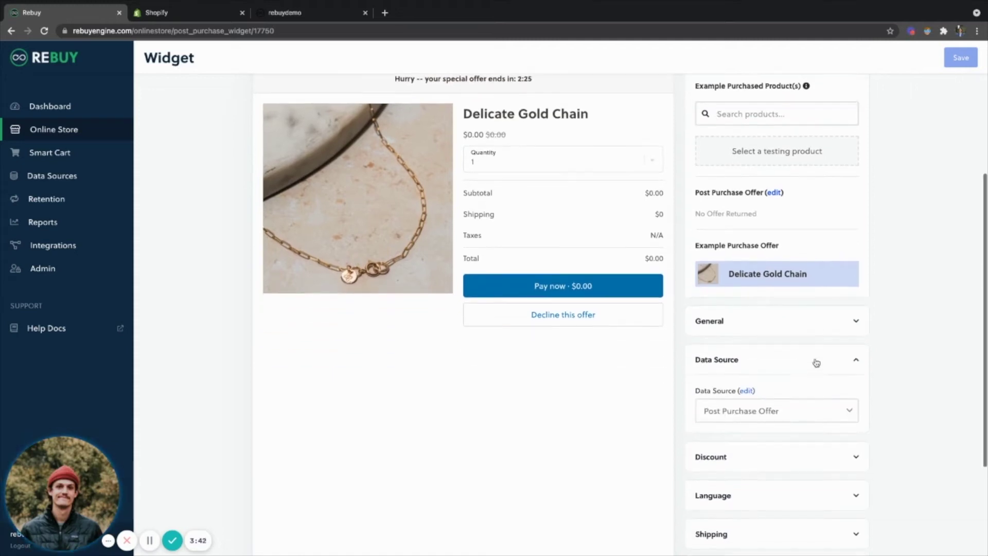
- Open the data source and review its three collection rules for coffee, cosmetics and rings
{"action": "left_click", "coordinate": [747, 387]}
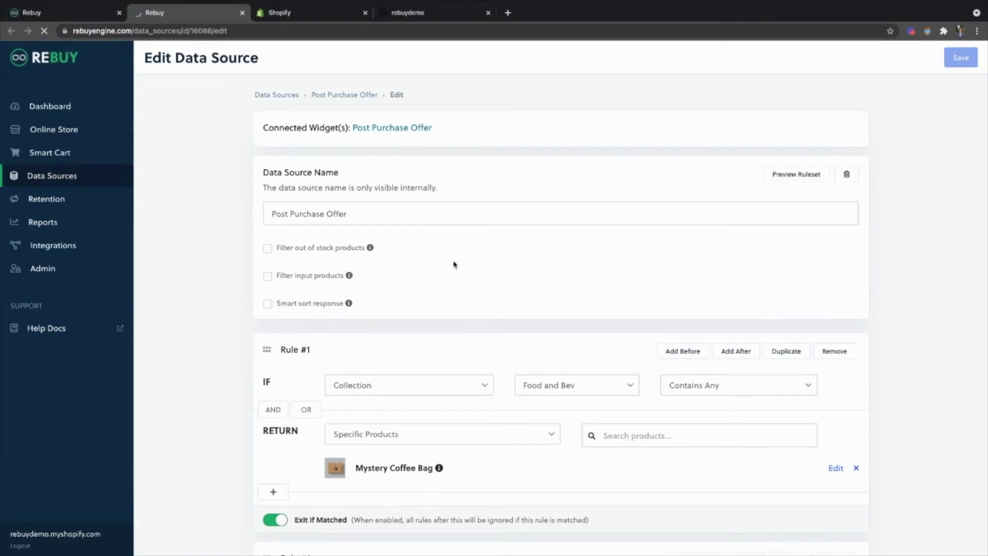
{"action": "scroll", "coordinate": [455, 265], "scroll_direction": "down", "scroll_amount": 1}
{"action": "scroll", "coordinate": [450, 349], "scroll_direction": "down", "scroll_amount": 2}
{"action": "scroll", "coordinate": [450, 349], "scroll_direction": "down", "scroll_amount": 1}
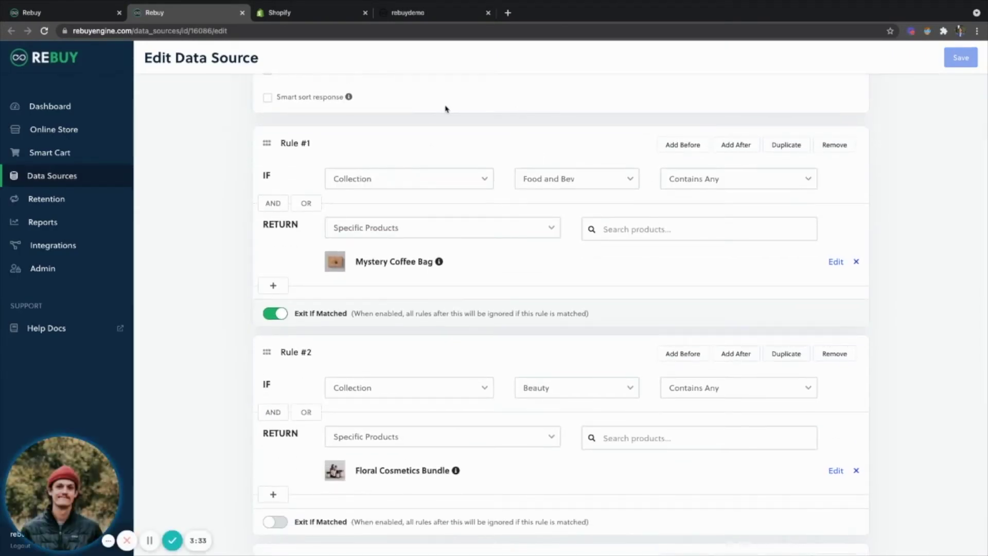
{"action": "scroll", "coordinate": [463, 254], "scroll_direction": "down", "scroll_amount": 1}
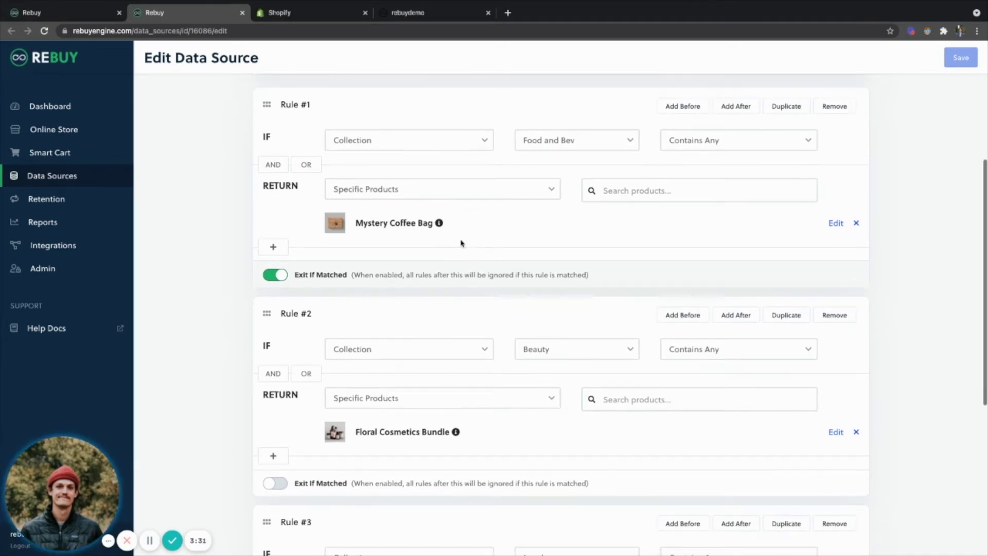
{"action": "scroll", "coordinate": [464, 243], "scroll_direction": "down", "scroll_amount": 2}
{"action": "scroll", "coordinate": [507, 258], "scroll_direction": "down", "scroll_amount": 1}
{"action": "scroll", "coordinate": [425, 252], "scroll_direction": "down", "scroll_amount": 3}
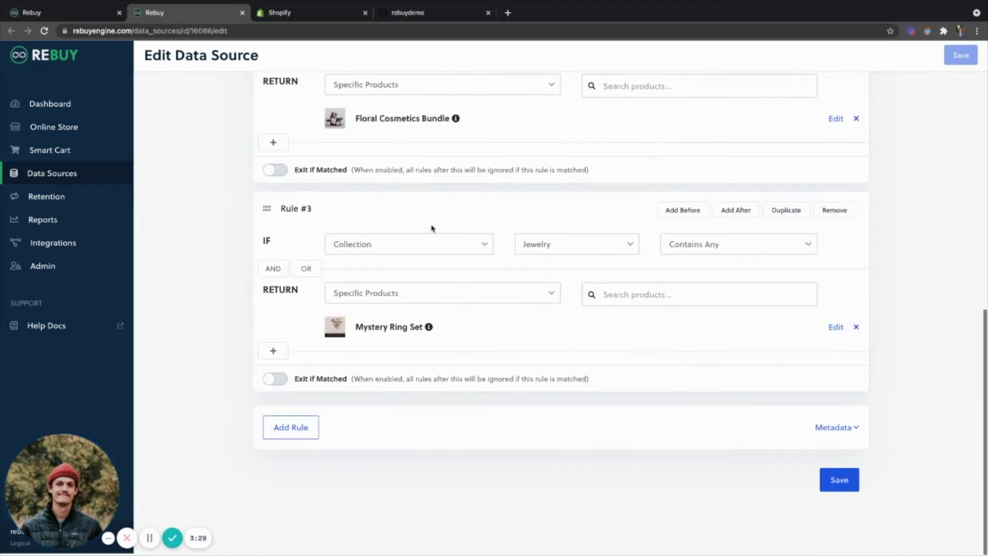
{"action": "scroll", "coordinate": [443, 221], "scroll_direction": "up", "scroll_amount": 15}
- Keep the widget's discount type set to Percentage
{"action": "left_click", "coordinate": [78, 10]}
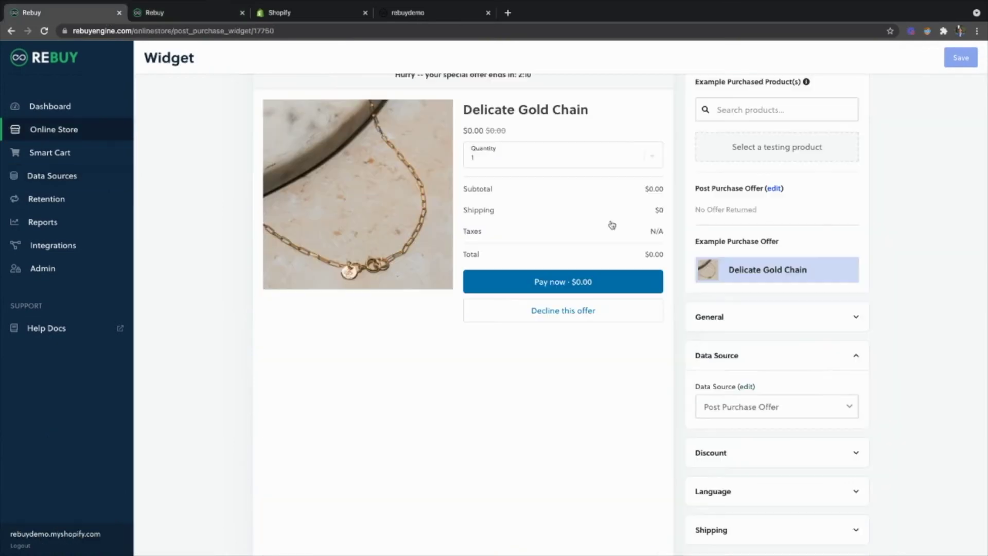
{"action": "scroll", "coordinate": [772, 335], "scroll_direction": "down", "scroll_amount": 1}
{"action": "left_click", "coordinate": [785, 378]}
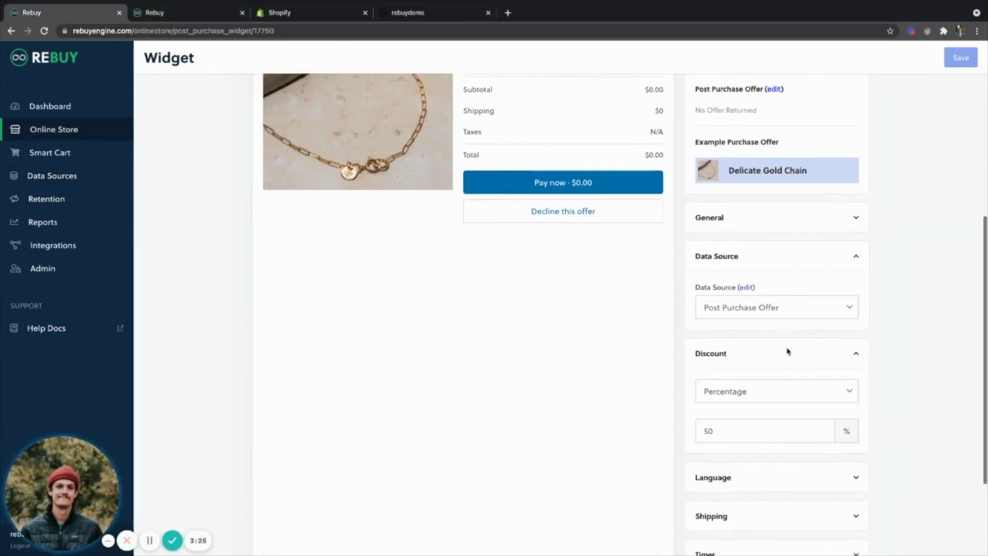
{"action": "scroll", "coordinate": [787, 351], "scroll_direction": "down", "scroll_amount": 1}
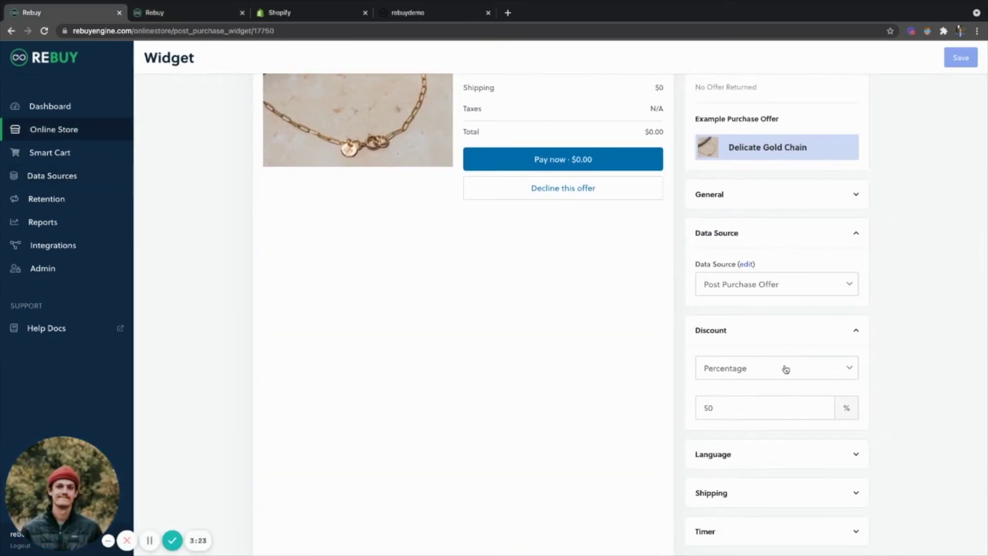
{"action": "left_click", "coordinate": [786, 370]}
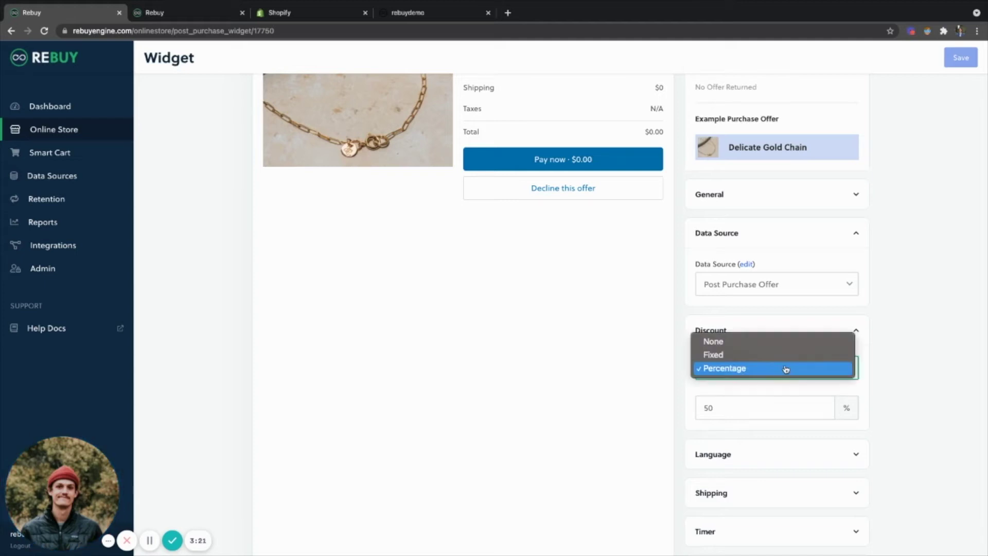
{"action": "left_click", "coordinate": [913, 375]}
{"action": "scroll", "coordinate": [772, 446], "scroll_direction": "down", "scroll_amount": 1}
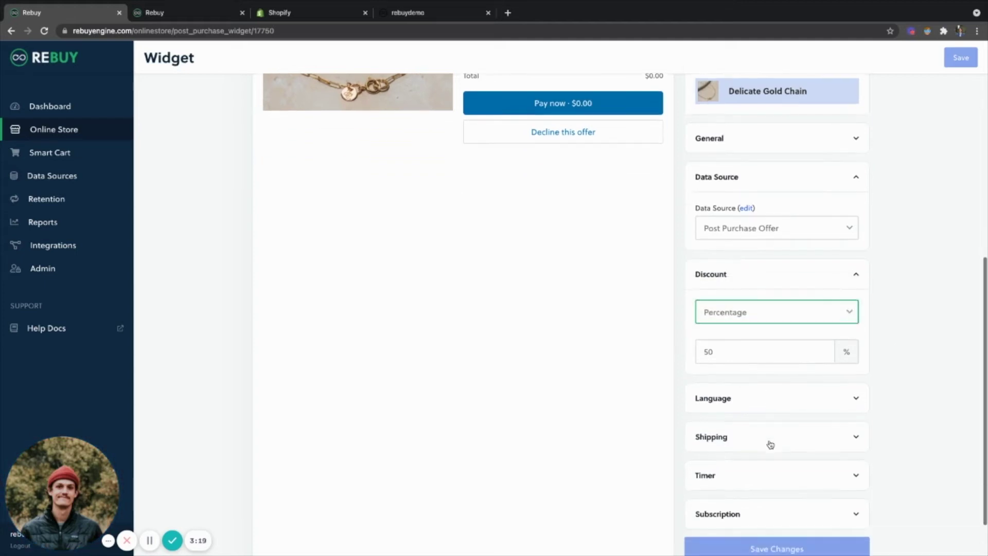
- Set the offer's shipping to Free
{"action": "left_click", "coordinate": [812, 398]}
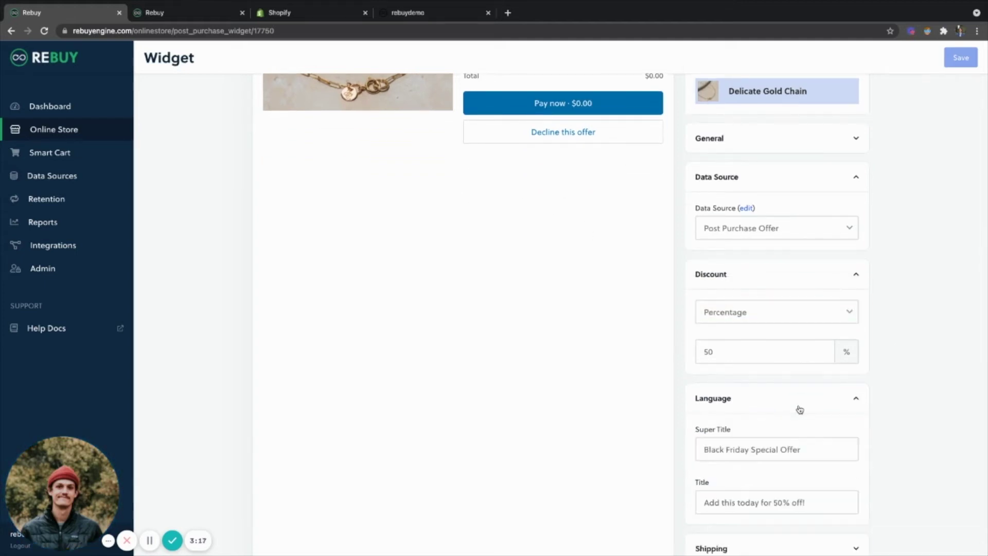
{"action": "scroll", "coordinate": [793, 401], "scroll_direction": "down", "scroll_amount": 1}
{"action": "scroll", "coordinate": [778, 349], "scroll_direction": "down", "scroll_amount": 1}
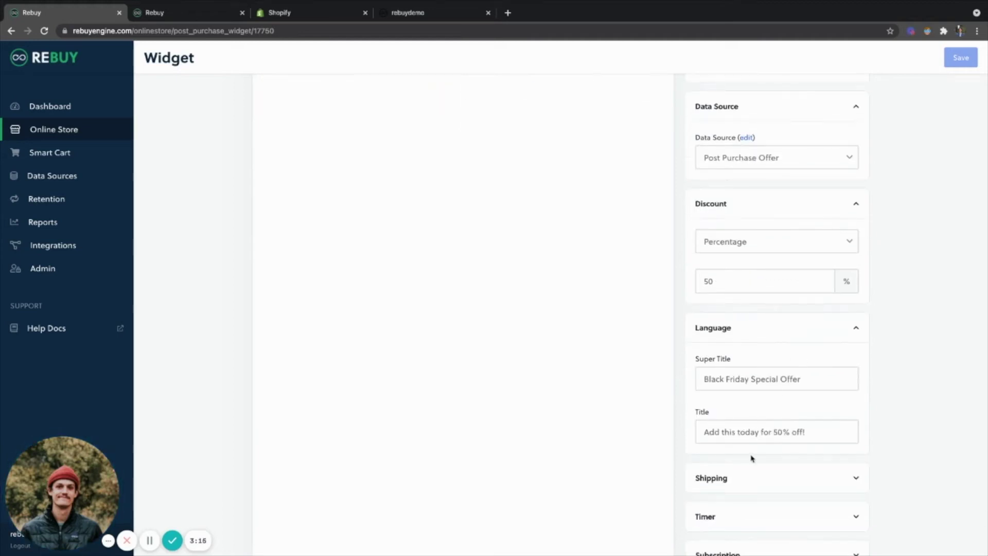
{"action": "left_click", "coordinate": [769, 477]}
{"action": "scroll", "coordinate": [757, 404], "scroll_direction": "down", "scroll_amount": 2}
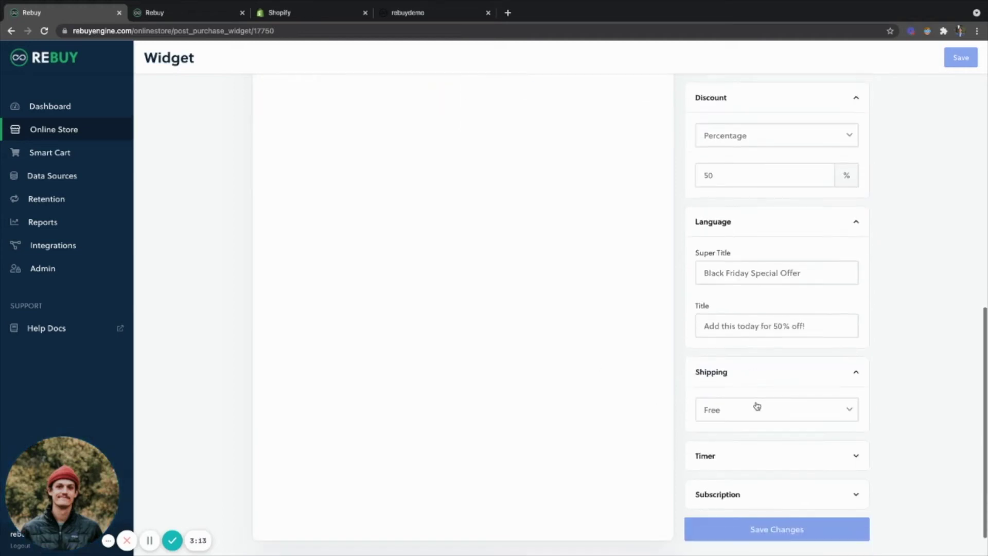
{"action": "left_click", "coordinate": [757, 406]}
{"action": "left_click", "coordinate": [757, 402]}
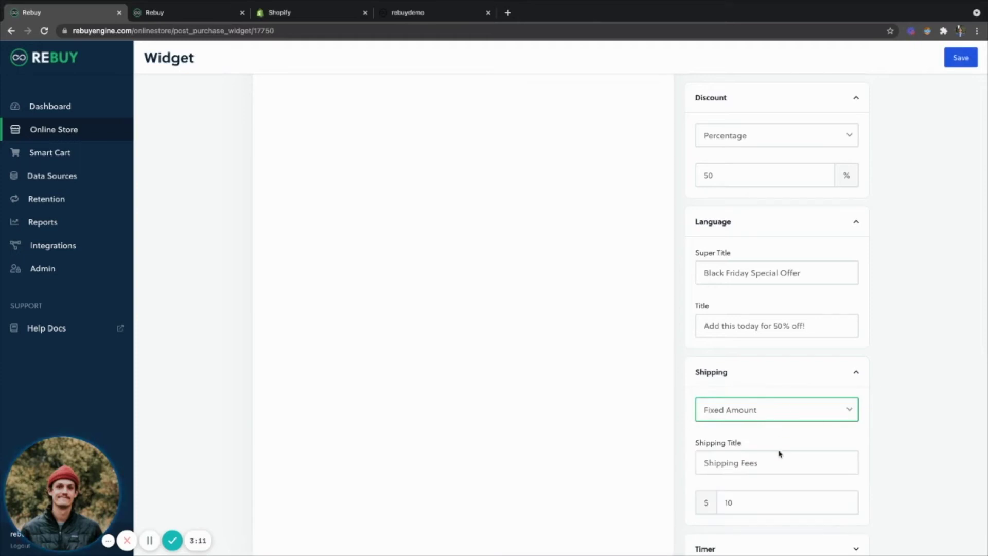
{"action": "scroll", "coordinate": [779, 463], "scroll_direction": "down", "scroll_amount": 1}
{"action": "left_click", "coordinate": [780, 380]}
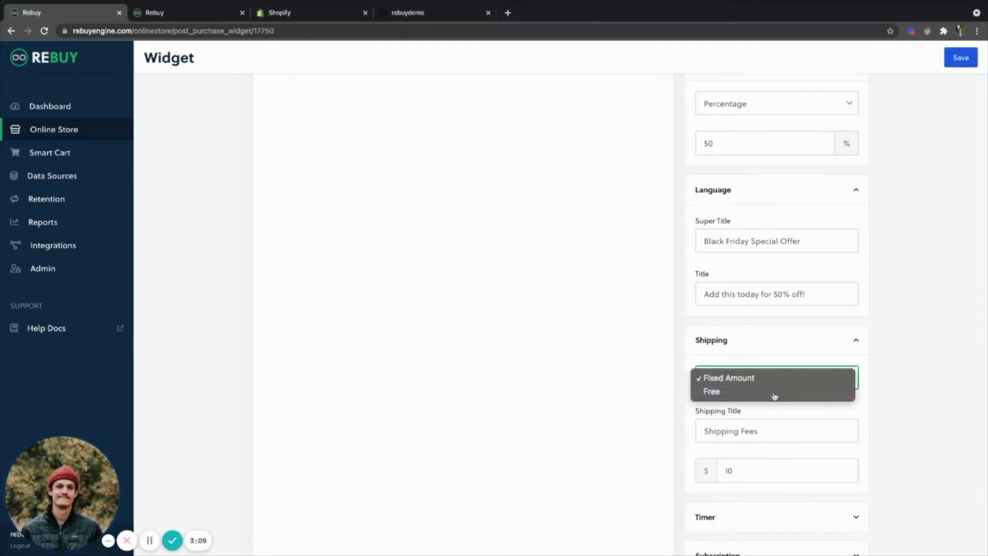
{"action": "left_click", "coordinate": [774, 393]}
- Review the 3-minute countdown timer and 30% subscription settings, then save the widget
{"action": "left_click", "coordinate": [770, 420]}
{"action": "scroll", "coordinate": [768, 417], "scroll_direction": "down", "scroll_amount": 3}
{"action": "scroll", "coordinate": [768, 419], "scroll_direction": "down", "scroll_amount": 2}
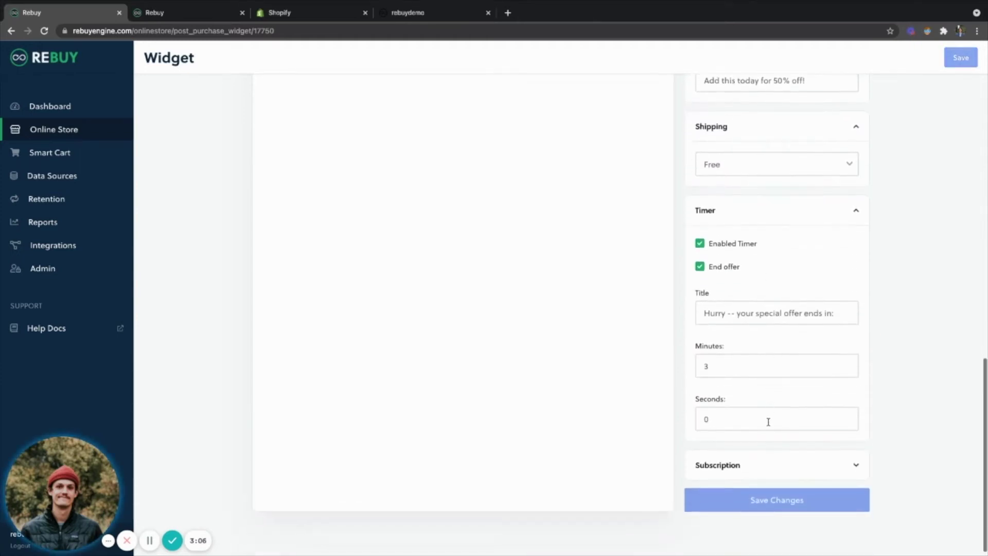
{"action": "left_click", "coordinate": [774, 459]}
{"action": "scroll", "coordinate": [774, 458], "scroll_direction": "down", "scroll_amount": 2}
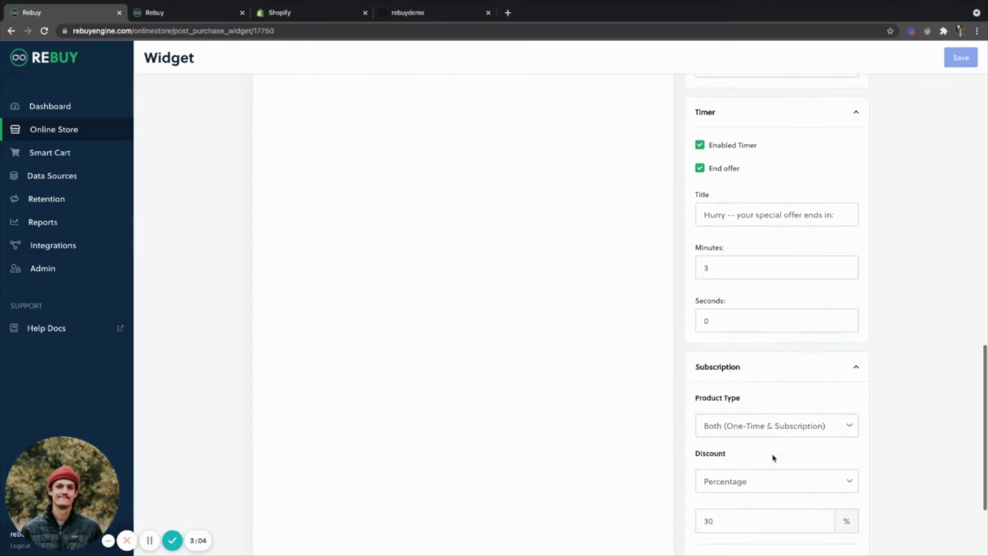
{"action": "scroll", "coordinate": [774, 458], "scroll_direction": "down", "scroll_amount": 1}
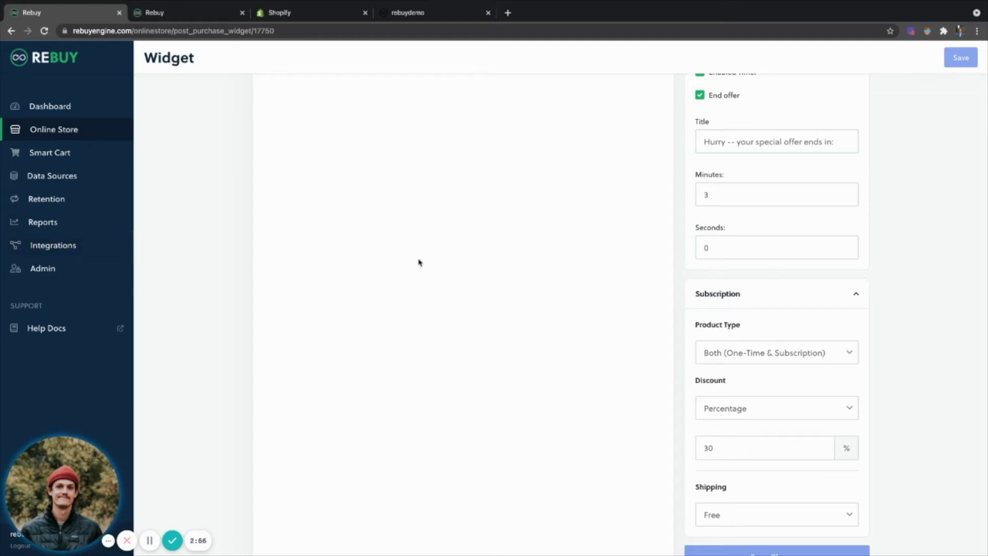
{"action": "scroll", "coordinate": [639, 355], "scroll_direction": "down", "scroll_amount": 2}
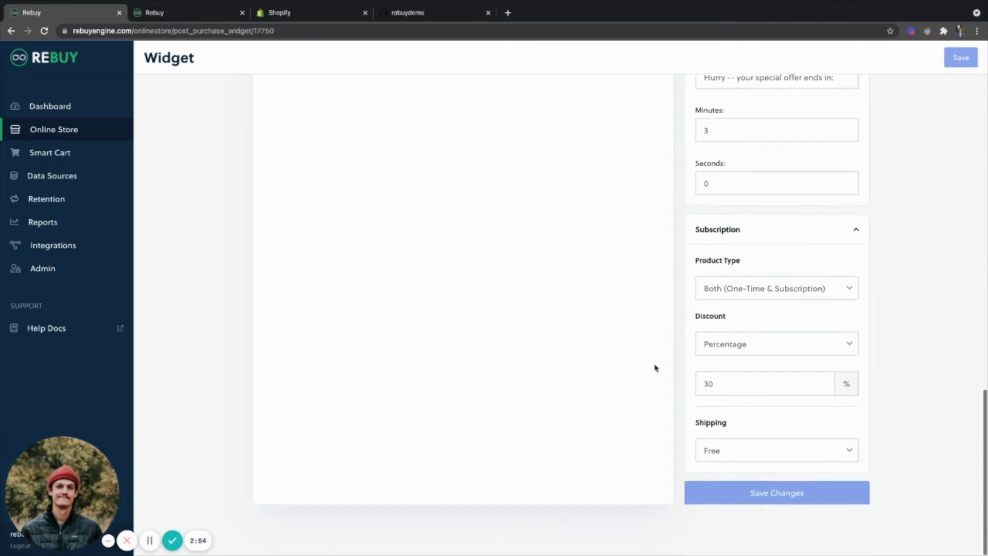
{"action": "left_click", "coordinate": [756, 492]}
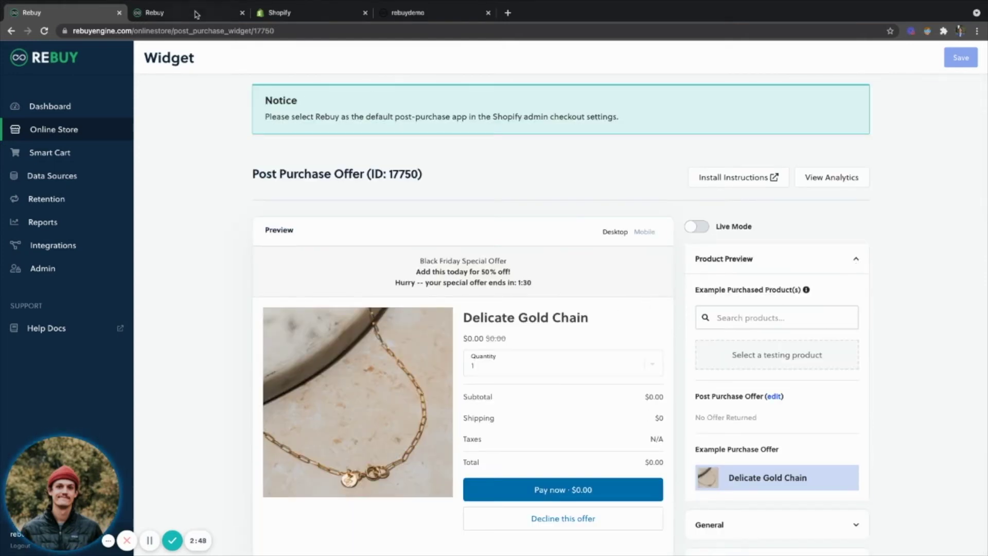
- Select Rebuy Personalization Engine under Post-purchase page in Shopify's checkout settings
{"action": "left_click", "coordinate": [299, 19]}
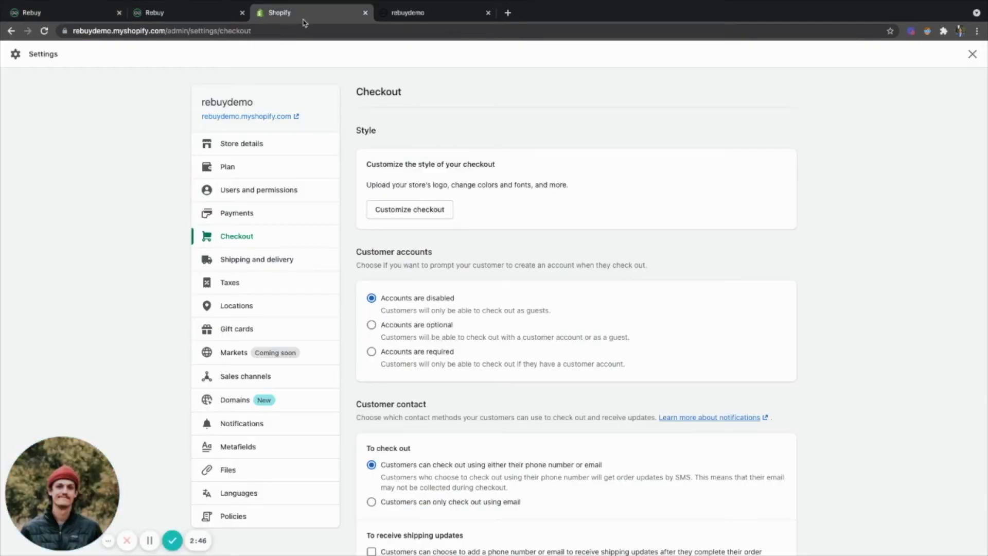
{"action": "scroll", "coordinate": [108, 214], "scroll_direction": "down", "scroll_amount": 2}
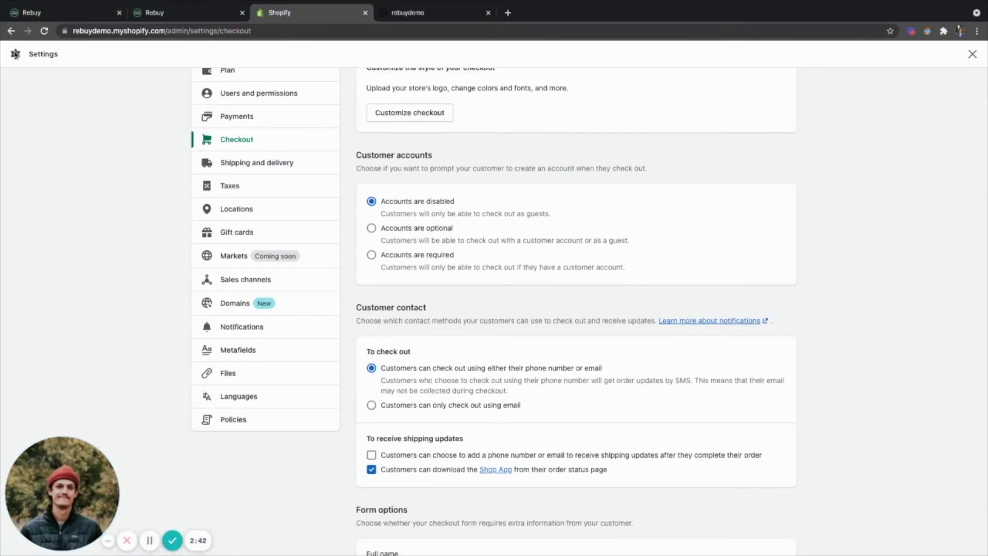
{"action": "scroll", "coordinate": [269, 297], "scroll_direction": "up", "scroll_amount": 2}
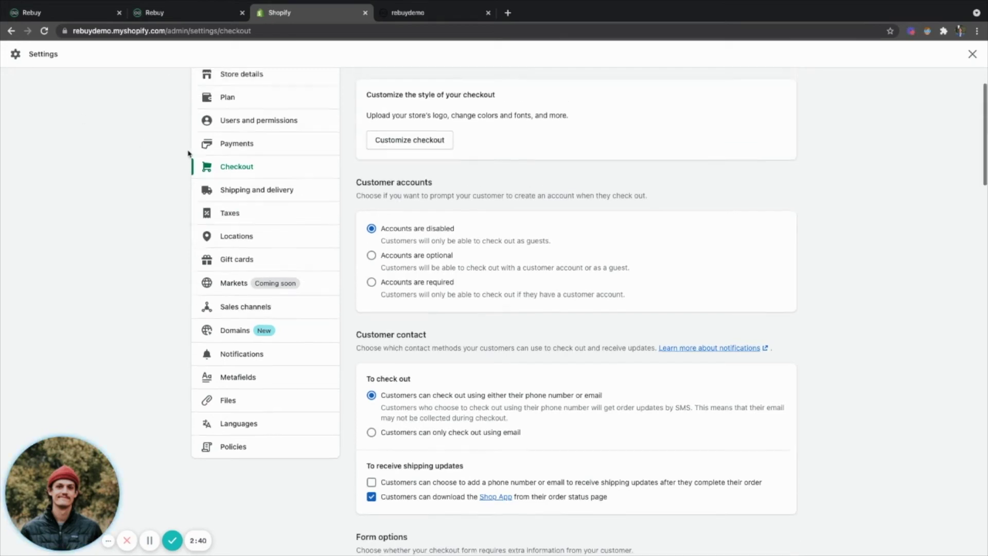
{"action": "scroll", "coordinate": [441, 251], "scroll_direction": "down", "scroll_amount": 4}
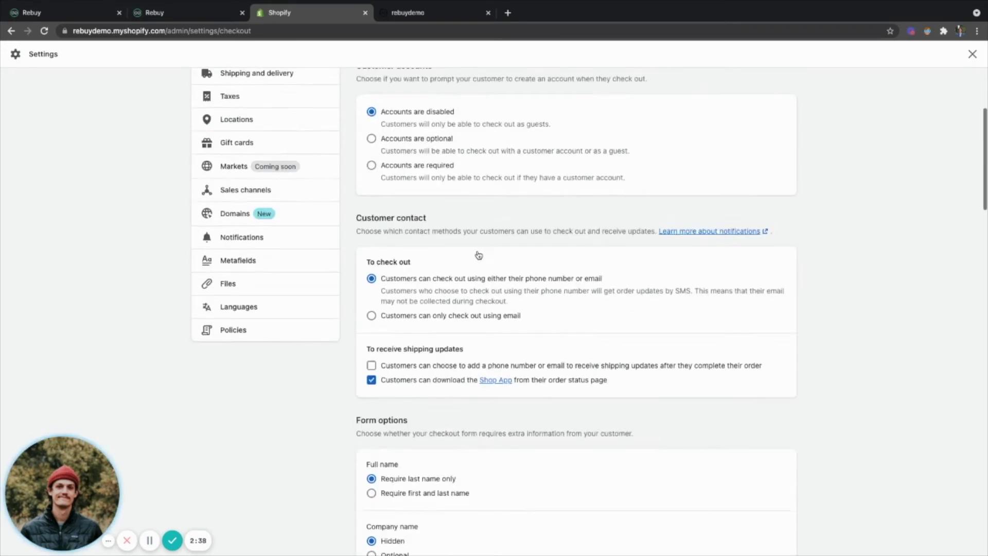
{"action": "scroll", "coordinate": [479, 256], "scroll_direction": "down", "scroll_amount": 6}
{"action": "scroll", "coordinate": [480, 254], "scroll_direction": "down", "scroll_amount": 7}
{"action": "scroll", "coordinate": [479, 255], "scroll_direction": "down", "scroll_amount": 4}
{"action": "scroll", "coordinate": [478, 255], "scroll_direction": "down", "scroll_amount": 4}
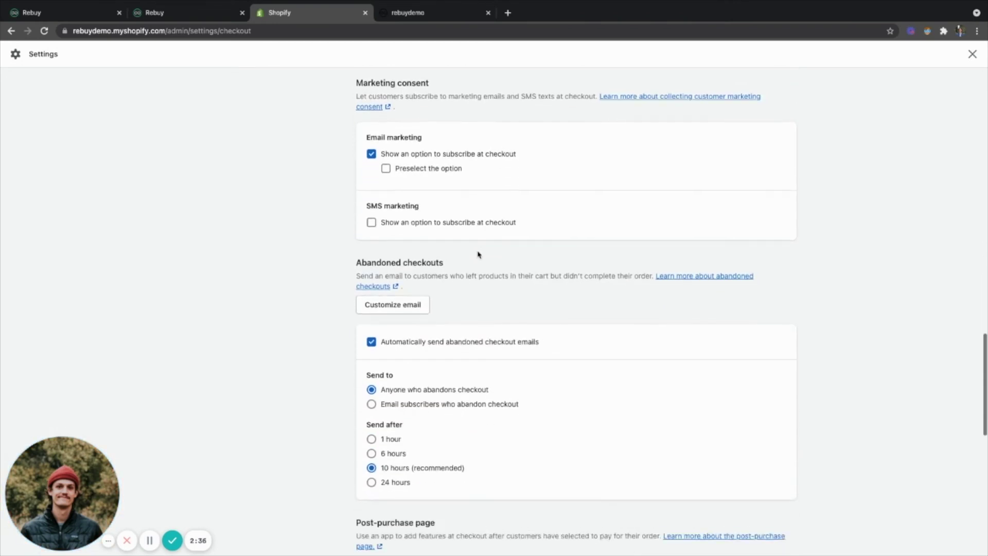
{"action": "scroll", "coordinate": [479, 255], "scroll_direction": "down", "scroll_amount": 5}
{"action": "scroll", "coordinate": [446, 222], "scroll_direction": "down", "scroll_amount": 1}
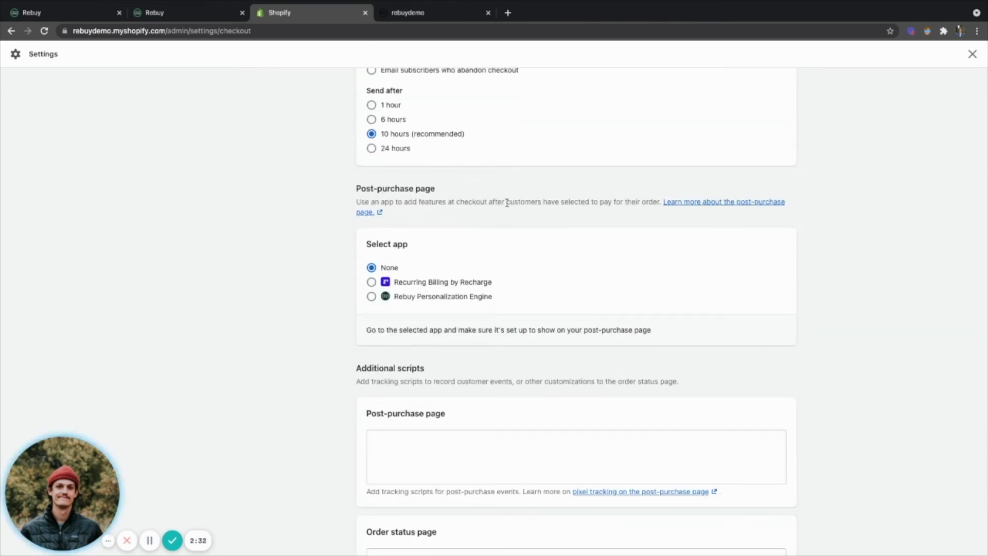
{"action": "left_click", "coordinate": [371, 297]}
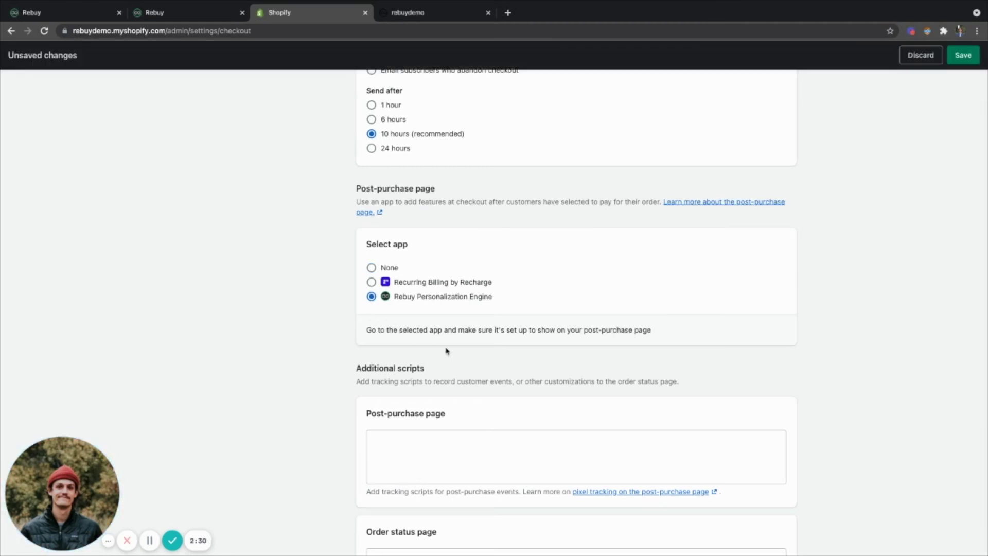
- Turn on Live Mode for Post Purchase widget 17750 and confirm its installation
{"action": "left_click", "coordinate": [178, 15]}
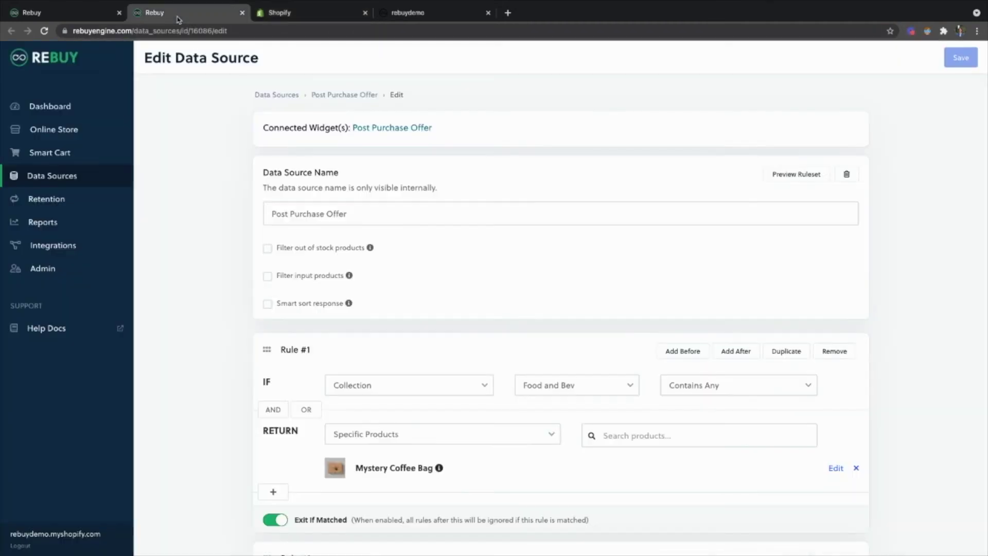
{"action": "left_click", "coordinate": [91, 15]}
{"action": "left_click", "coordinate": [697, 227]}
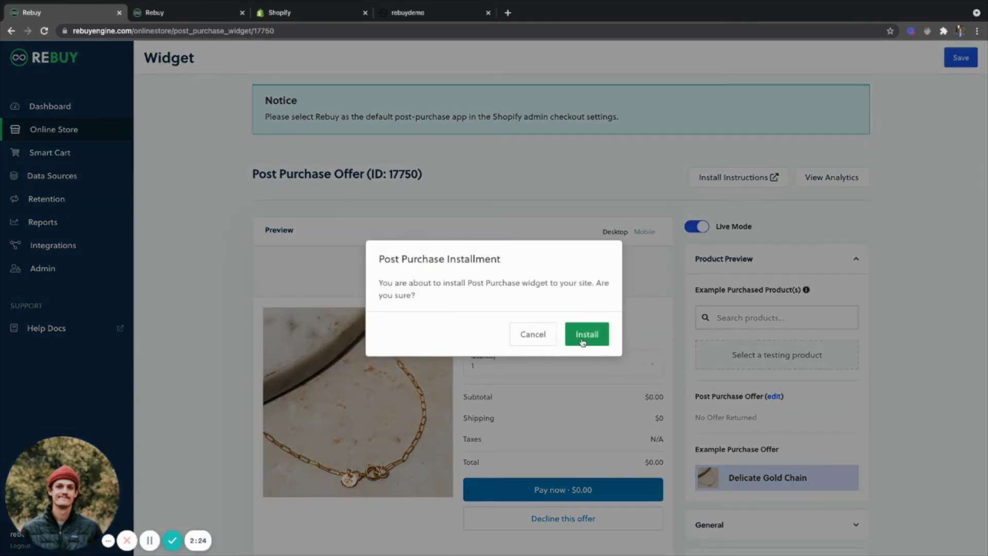
{"action": "left_click", "coordinate": [584, 342]}
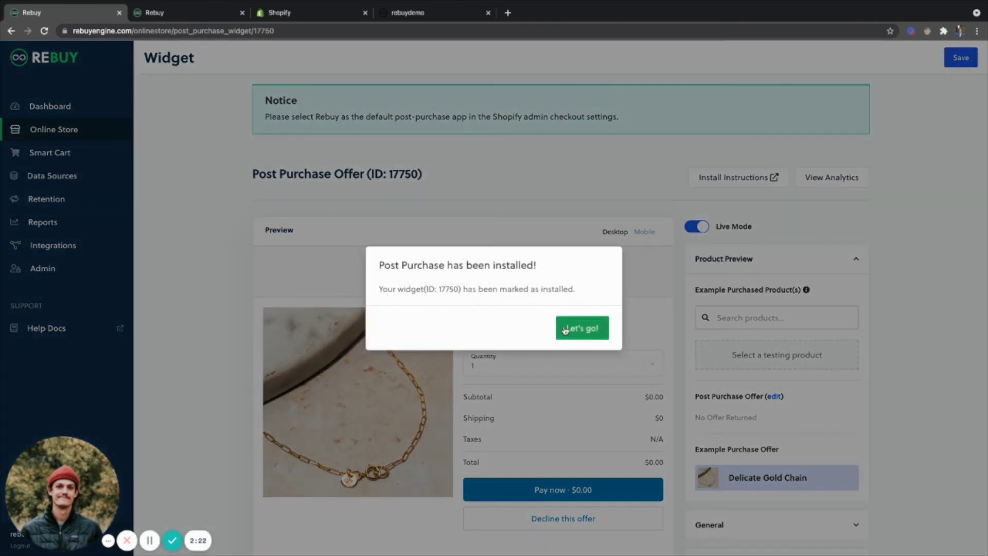
{"action": "left_click", "coordinate": [566, 330]}
{"action": "left_click", "coordinate": [196, 15]}
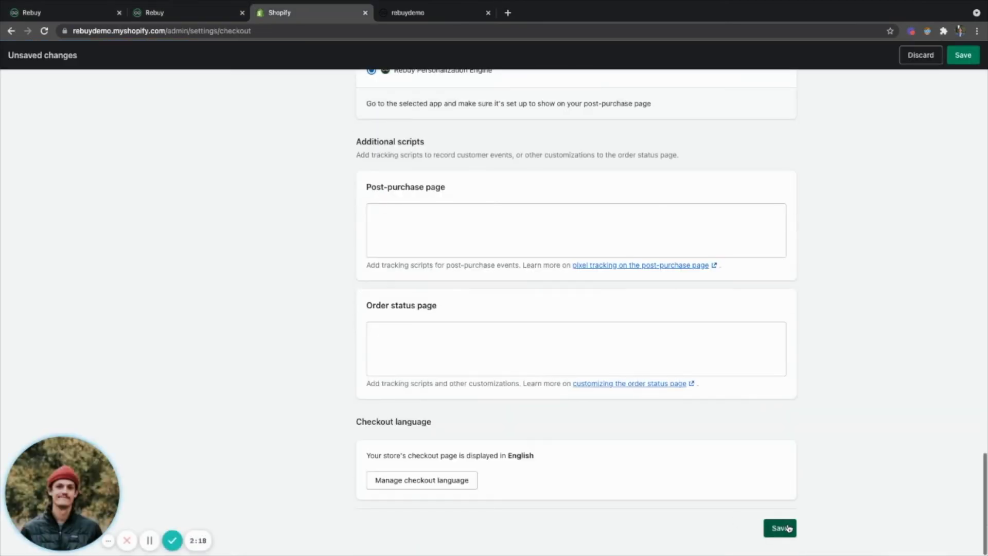
- Save the checkout app choice, then add Monday Morning Brew to the storefront cart
{"action": "left_click", "coordinate": [780, 528]}
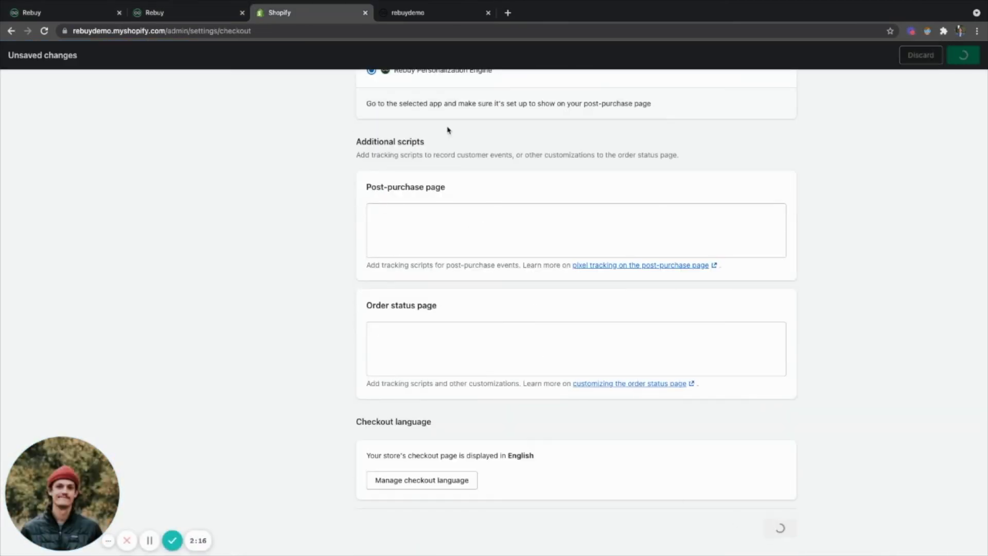
{"action": "left_click", "coordinate": [435, 14]}
{"action": "left_click", "coordinate": [375, 409]}
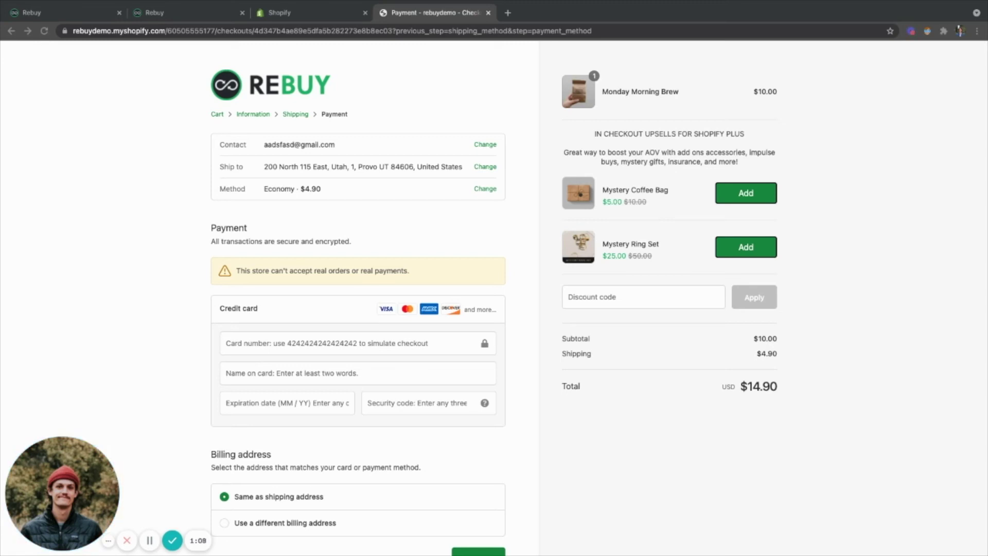
- Pay for the order with the test card's number, cardholder name, expiry and security code
{"action": "left_click", "coordinate": [387, 345]}
{"action": "type", "text": "4242424242424242"}
{"action": "left_click", "coordinate": [334, 376]}
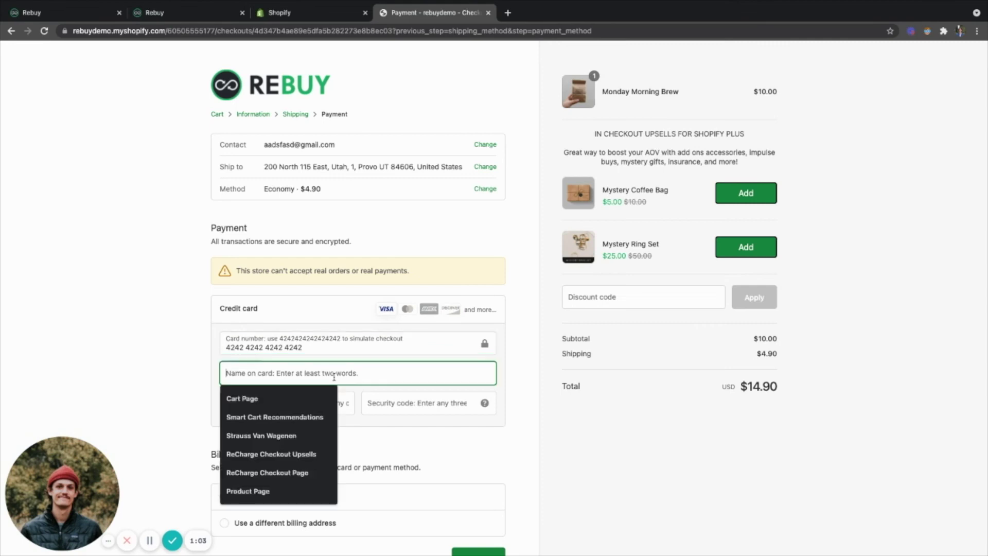
{"action": "type", "text": "test test"}
{"action": "left_click", "coordinate": [275, 405]}
{"action": "left_click", "coordinate": [404, 401]}
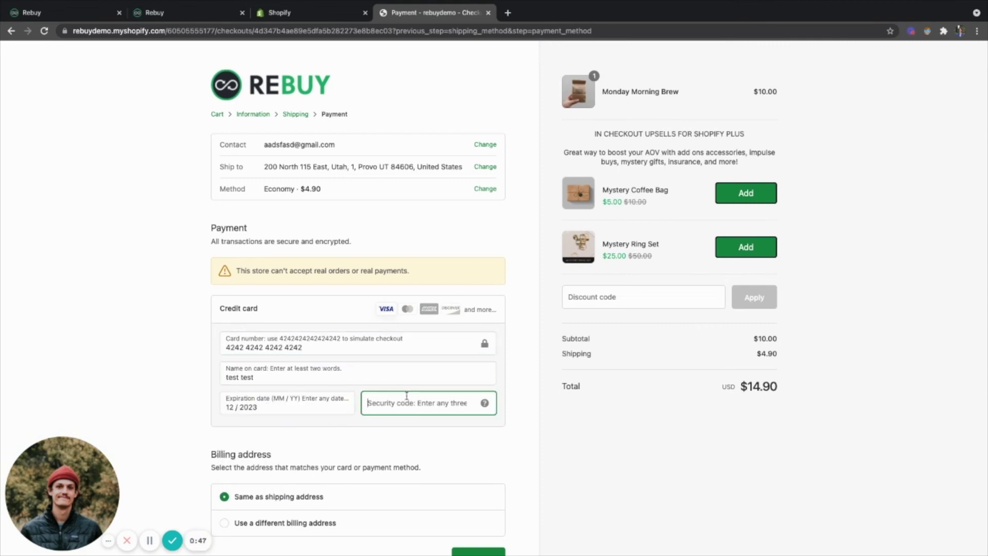
{"action": "type", "text": "666"}
{"action": "scroll", "coordinate": [404, 402], "scroll_direction": "down", "scroll_amount": 3}
{"action": "left_click", "coordinate": [477, 484]}
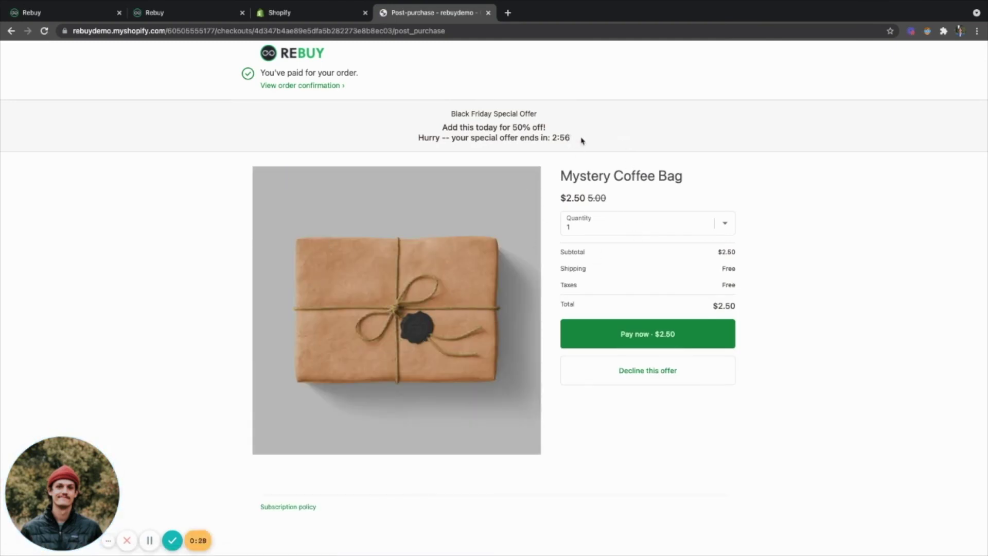
- Accept one half-price Mystery Coffee Bag at $2.50 with free shipping
{"action": "left_click_drag", "start_coordinate": [570, 138], "coordinate": [541, 138]}
{"action": "left_click", "coordinate": [644, 222]}
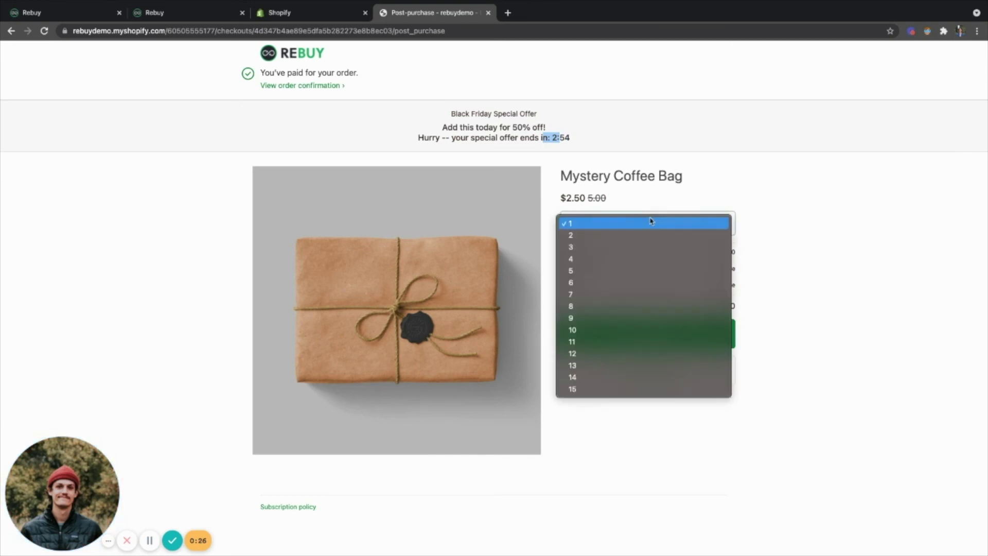
{"action": "left_click", "coordinate": [650, 221]}
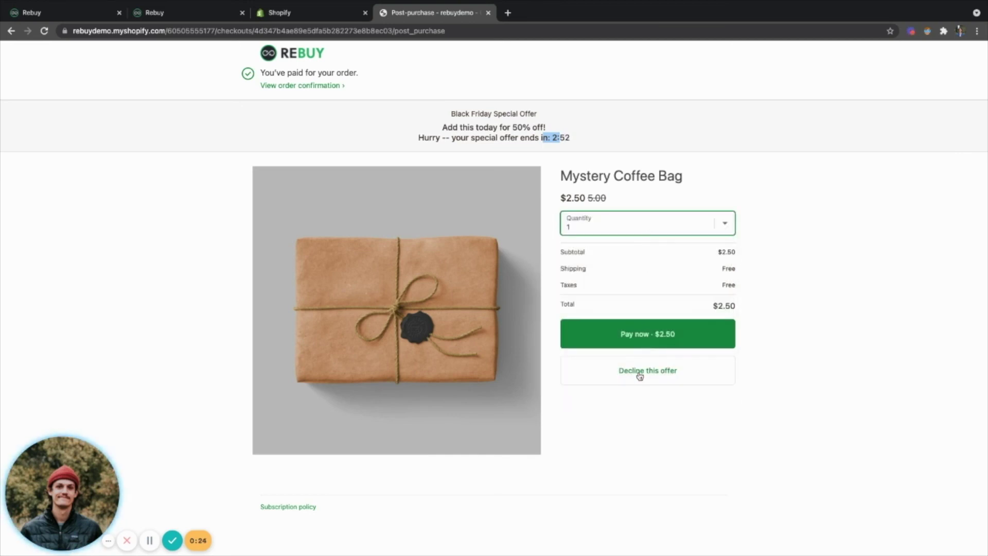
{"action": "left_click", "coordinate": [654, 343]}
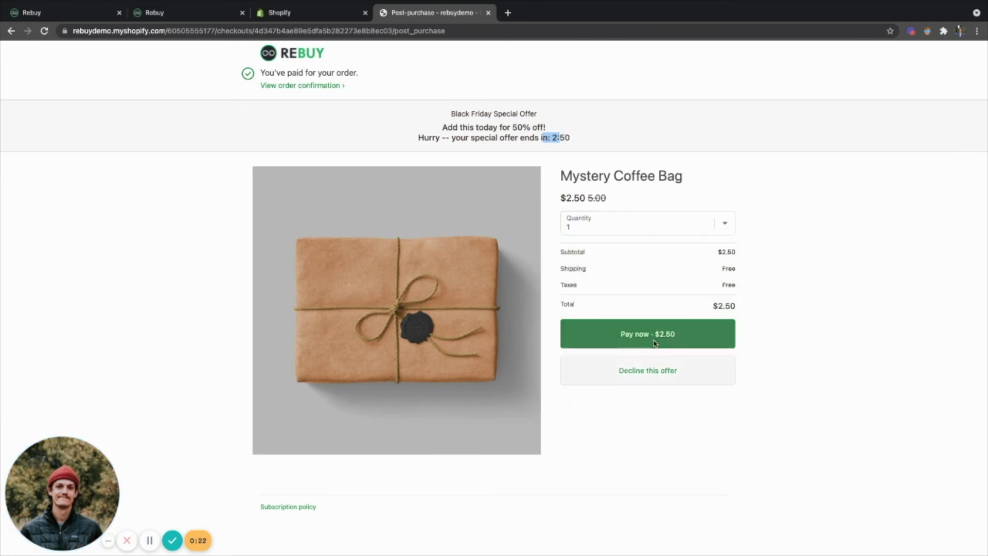